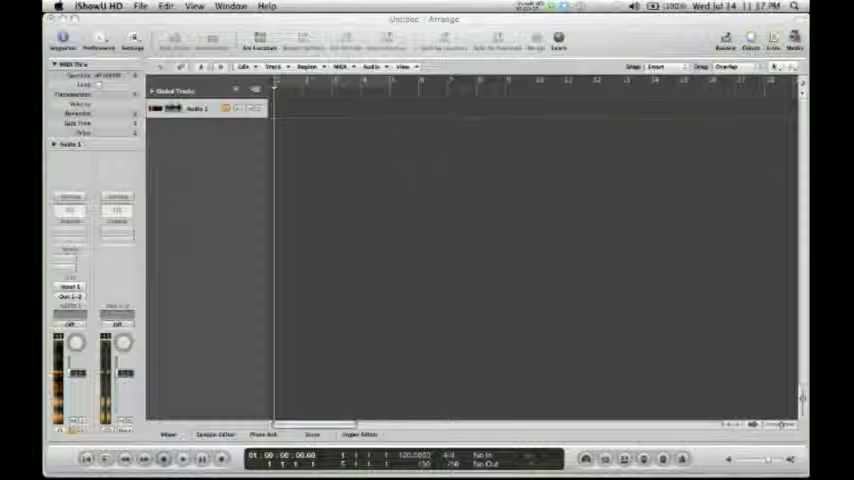
Create a new Software Instrument track below Audio 1 and browse its instrument plug-ins.
left_click(234, 92)
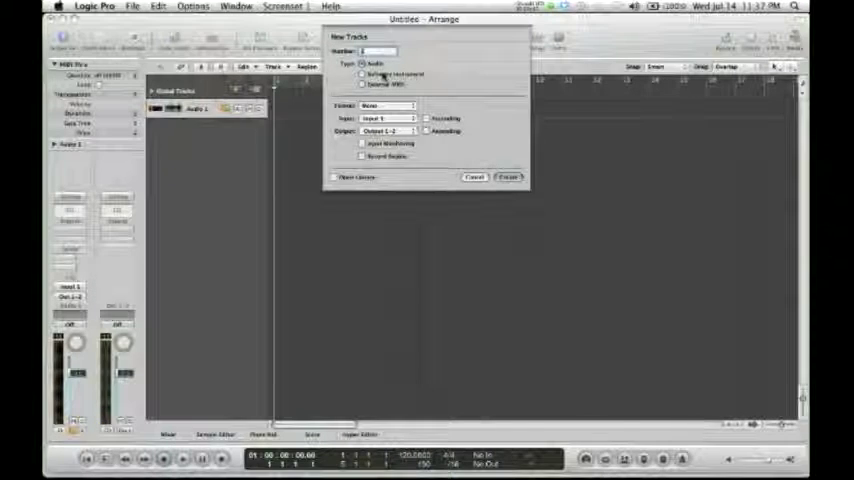
left_click(383, 75)
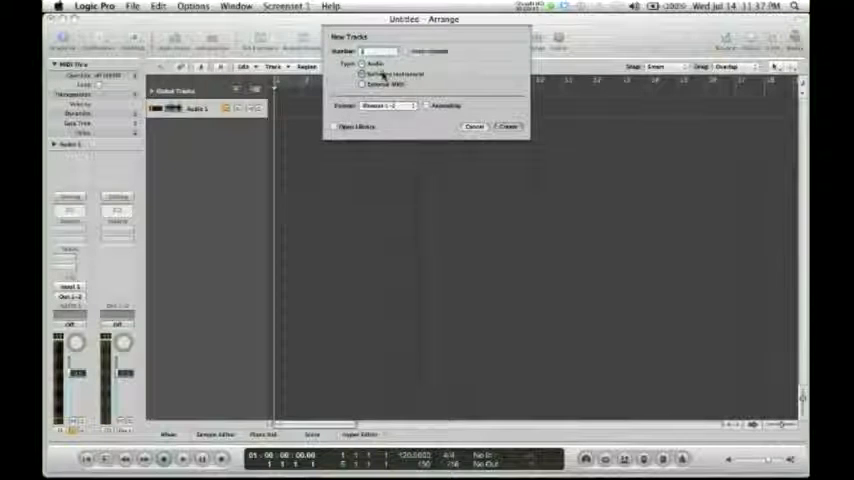
left_click(508, 126)
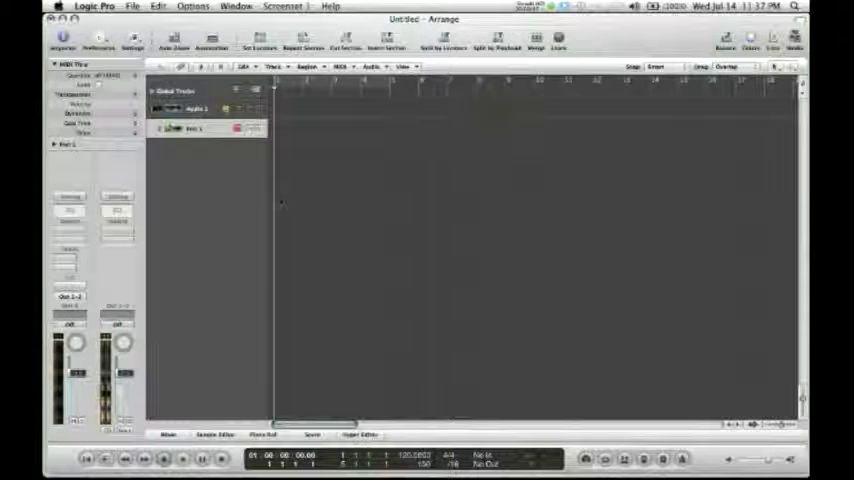
left_click(70, 290)
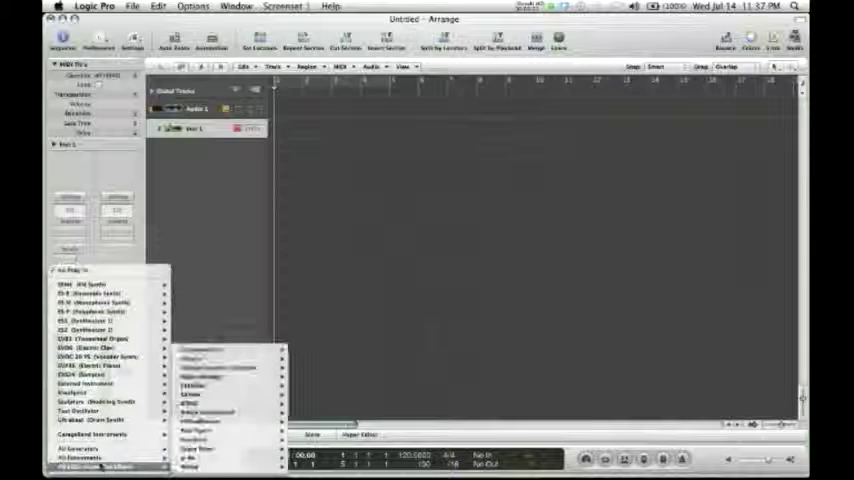
mouse_move(90, 456)
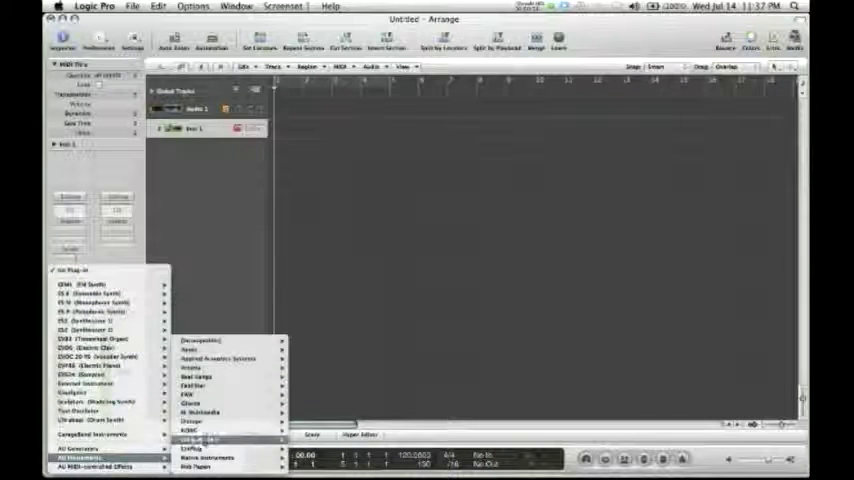
mouse_move(218, 377)
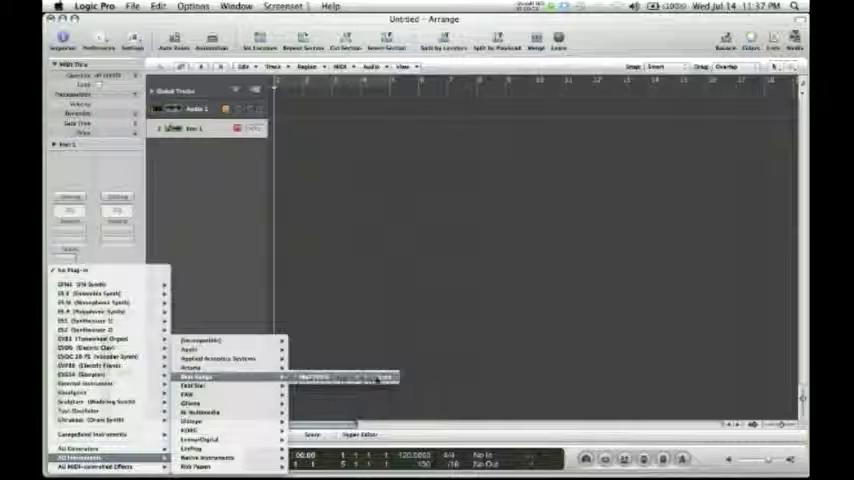
Load the Beat Thang AudioUnit from the AU Instruments list onto the instrument track.
left_click(378, 378)
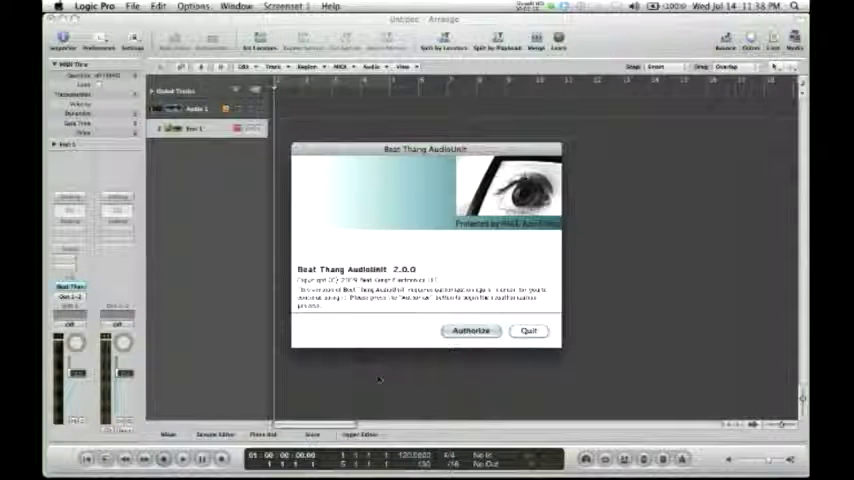
Start Beat Thang authorization and choose to save a license request file.
left_click(460, 331)
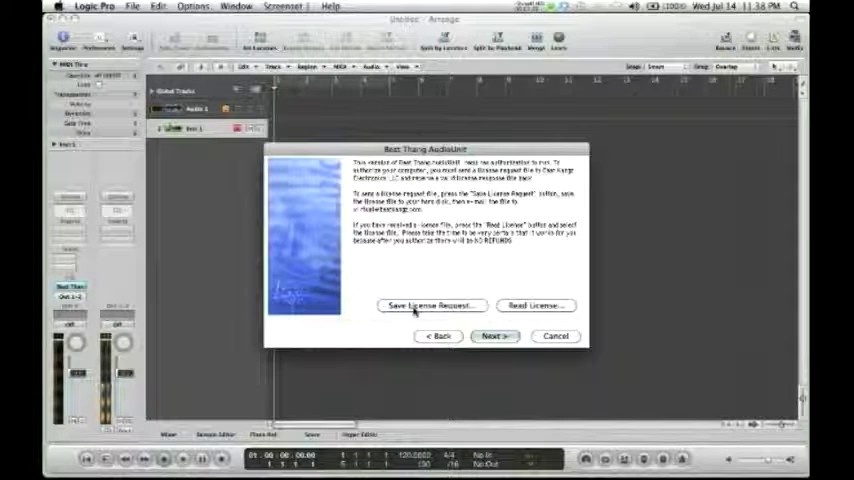
left_click(415, 306)
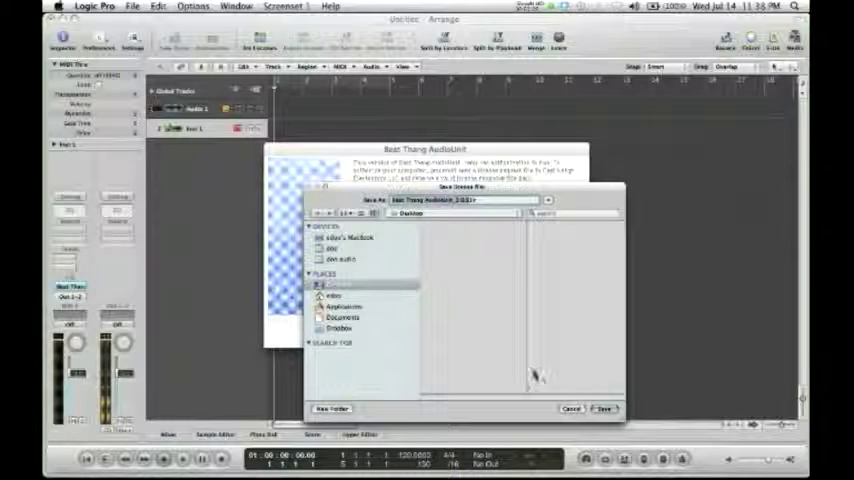
Save the Beat Thang license request to the Desktop and switch to Finder.
left_click(604, 409)
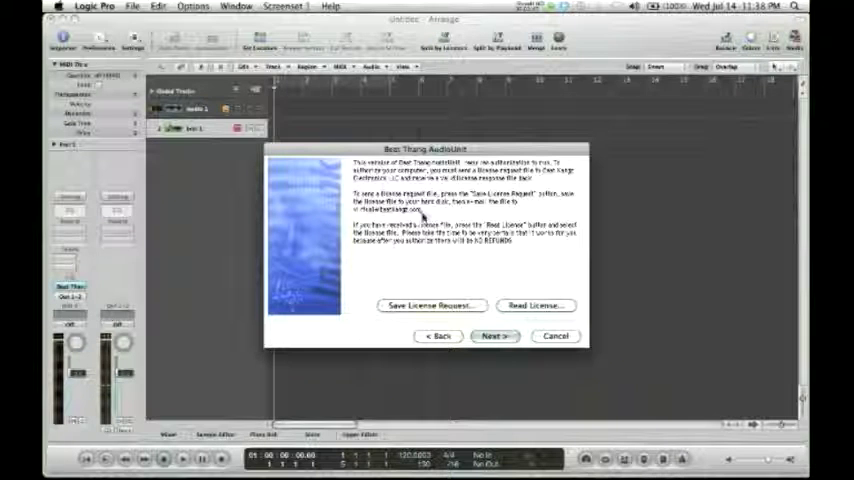
key("super+Tab")
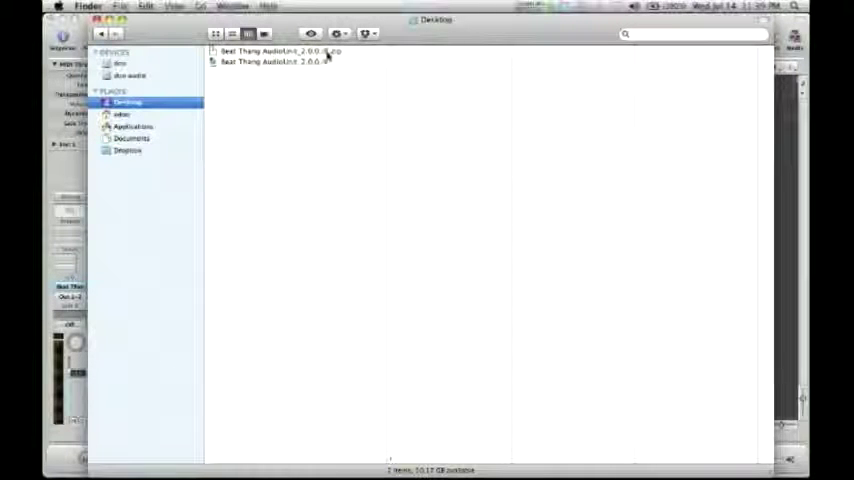
Unzip the Beat Thang archive on the Desktop and close the Finder window.
double_click(238, 51)
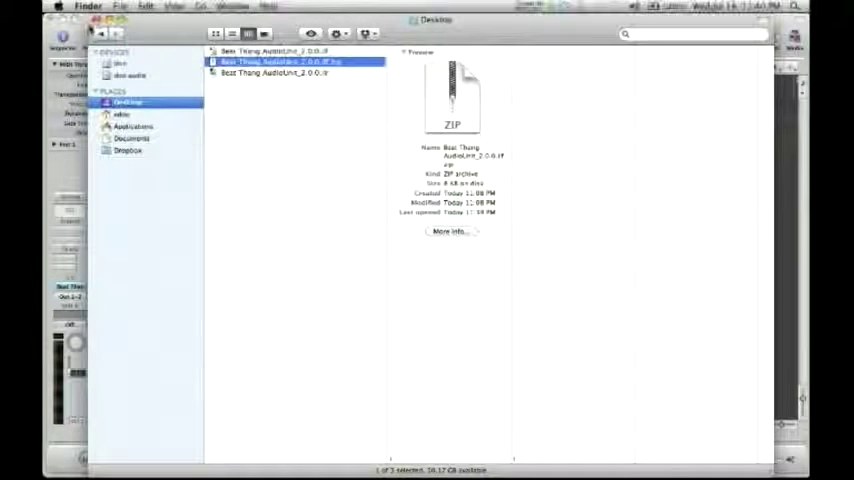
left_click(64, 21)
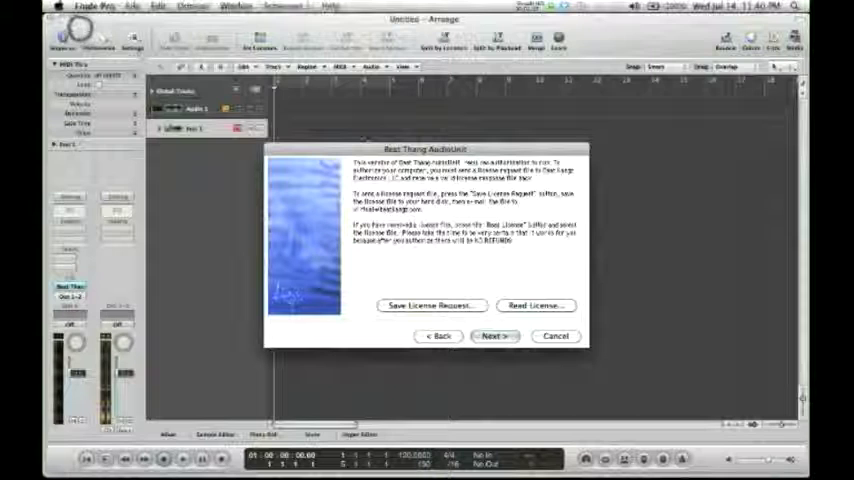
Read in the Beat Thang license file and finish the registration wizard.
left_click(532, 305)
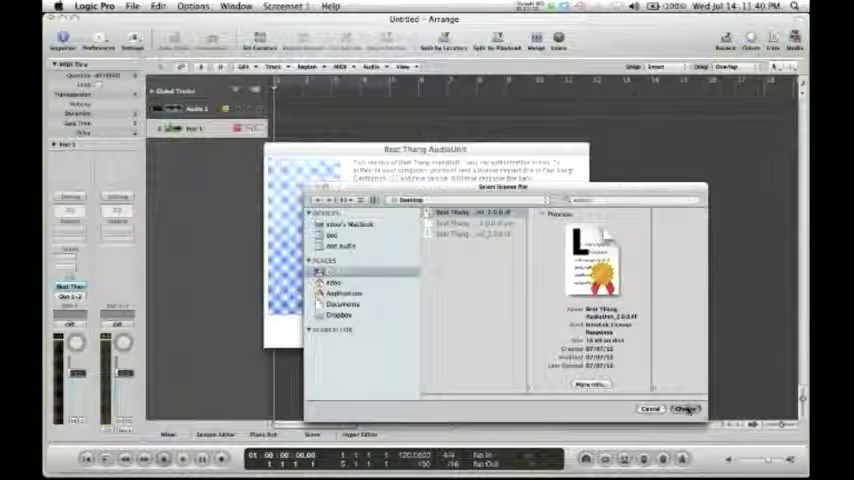
left_click(686, 408)
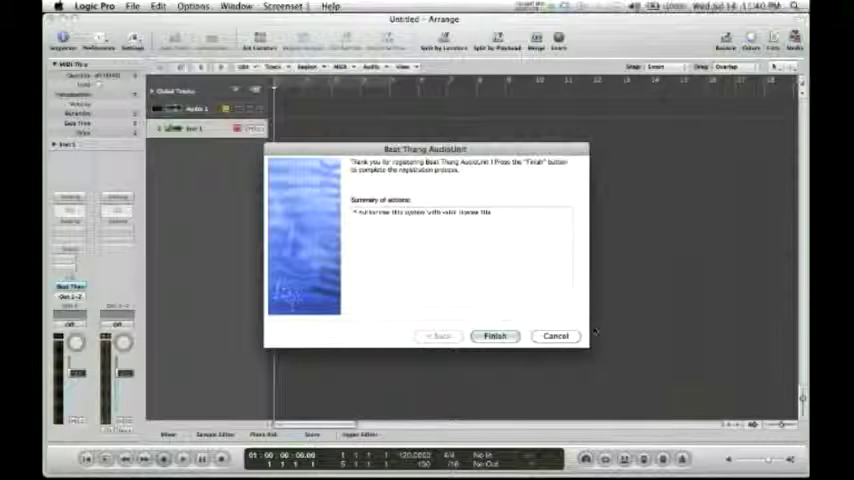
left_click(495, 336)
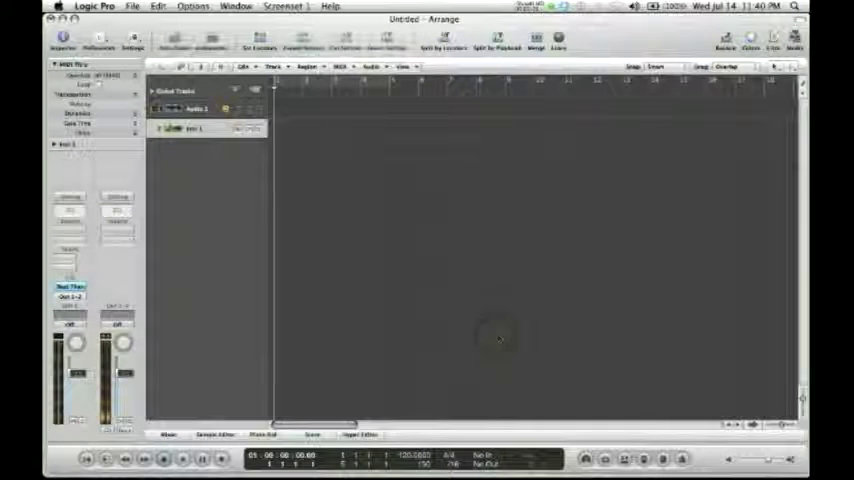